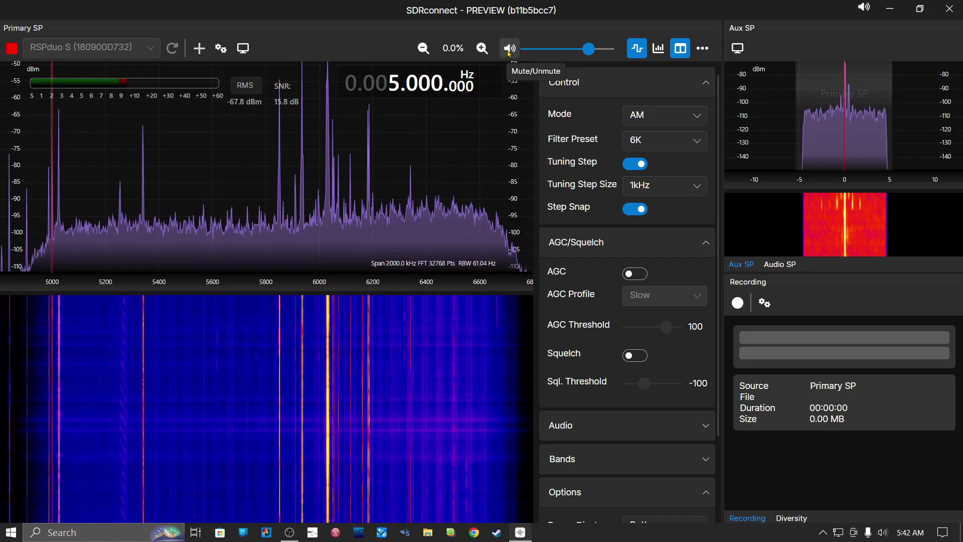
# Mute the receiver's audio with the toolbar speaker button, leaving the spectrum and waterfall running
pyautogui.click(509, 48)
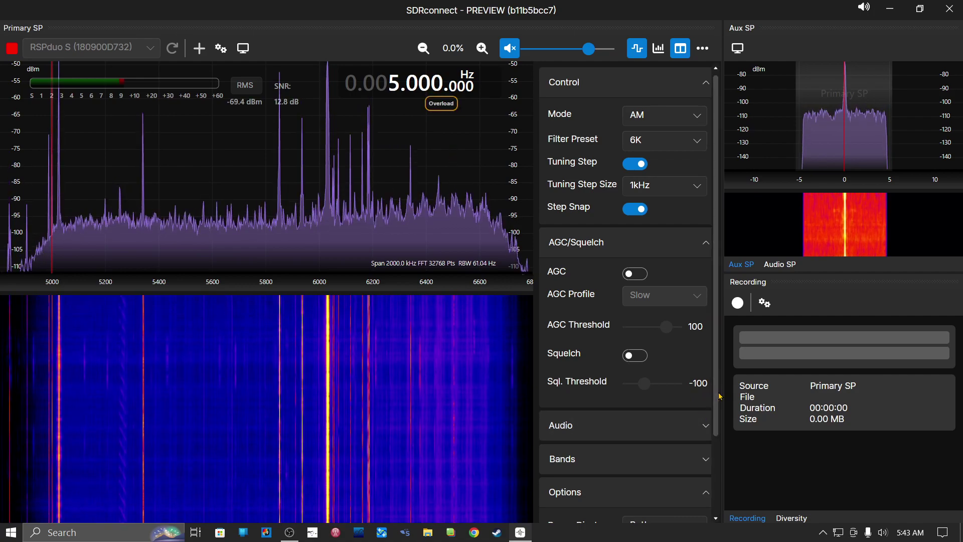
# Bring the display options into view and preview the SpecExt and Winrad waterfall palettes
pyautogui.click(716, 473)
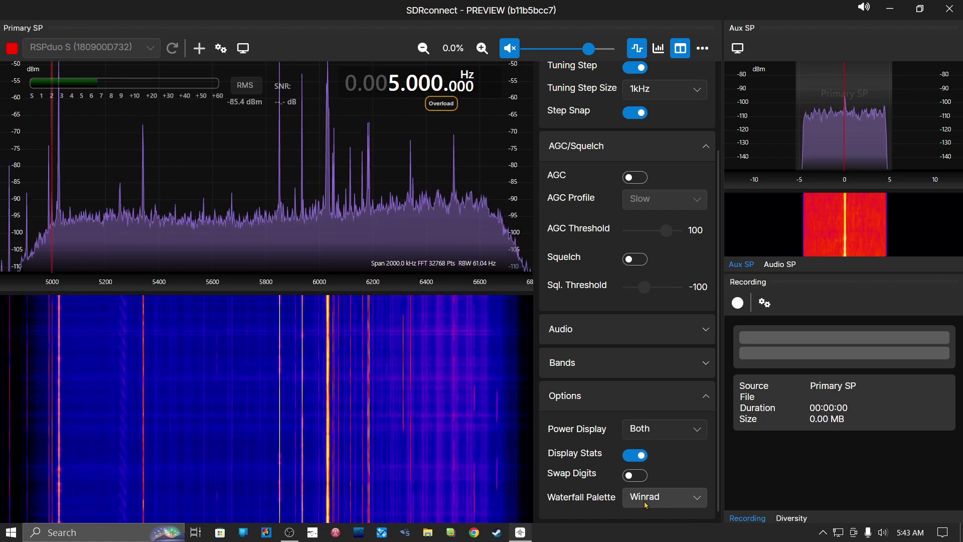
pyautogui.click(698, 503)
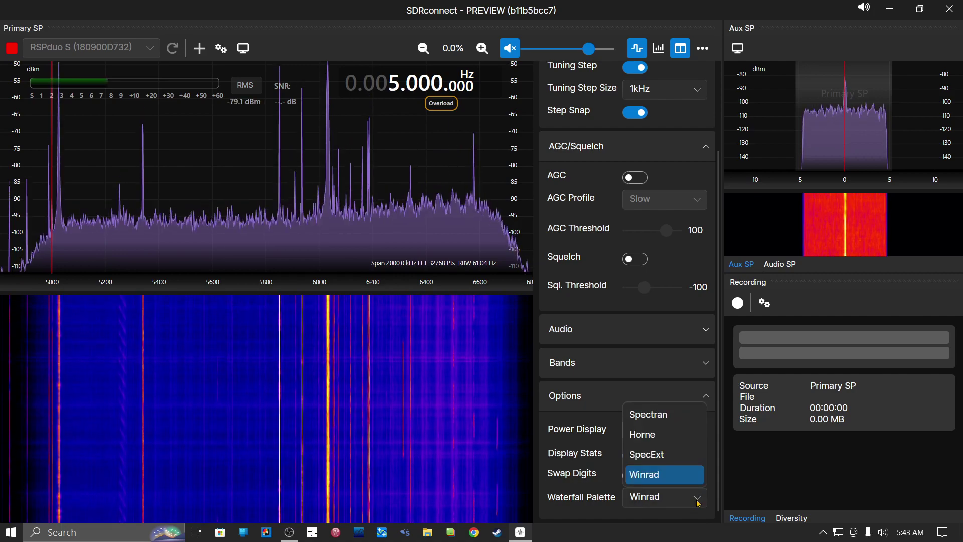
pyautogui.click(662, 455)
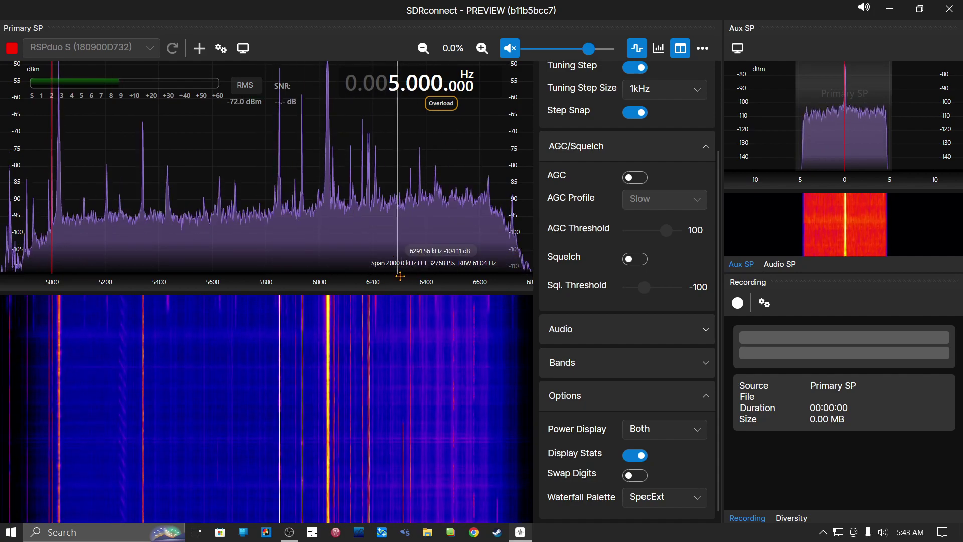
pyautogui.click(699, 502)
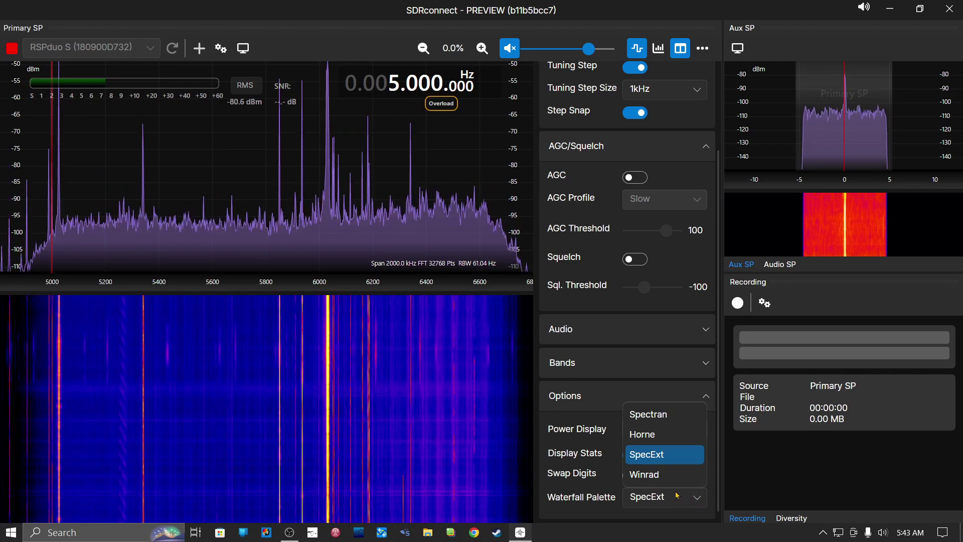
pyautogui.click(661, 475)
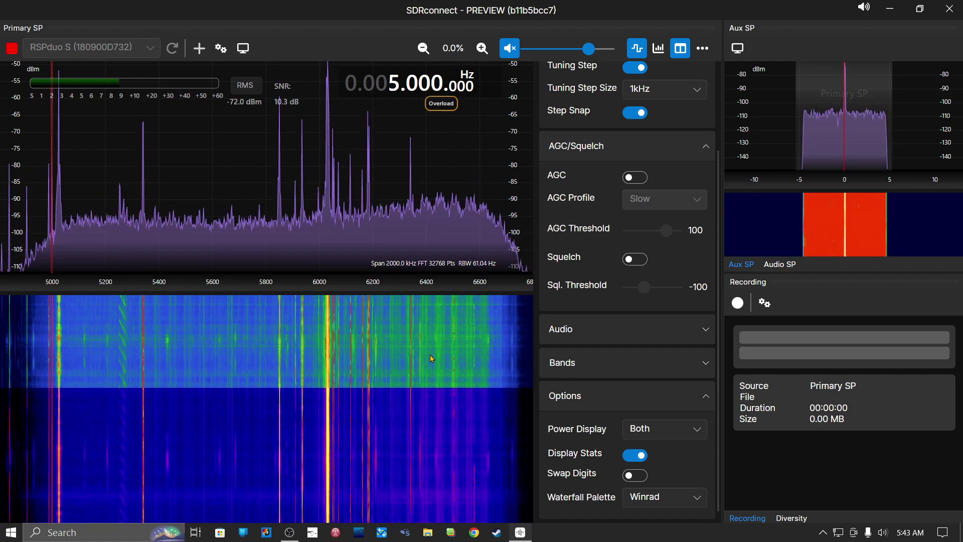
# Try the Spectran and Horne waterfall palettes, then settle on SpecExt
pyautogui.click(696, 501)
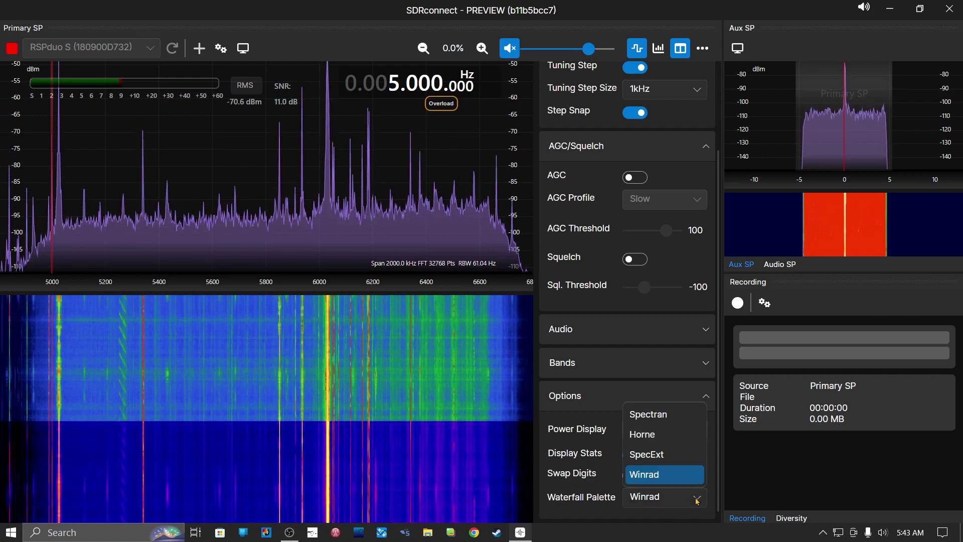
pyautogui.click(679, 416)
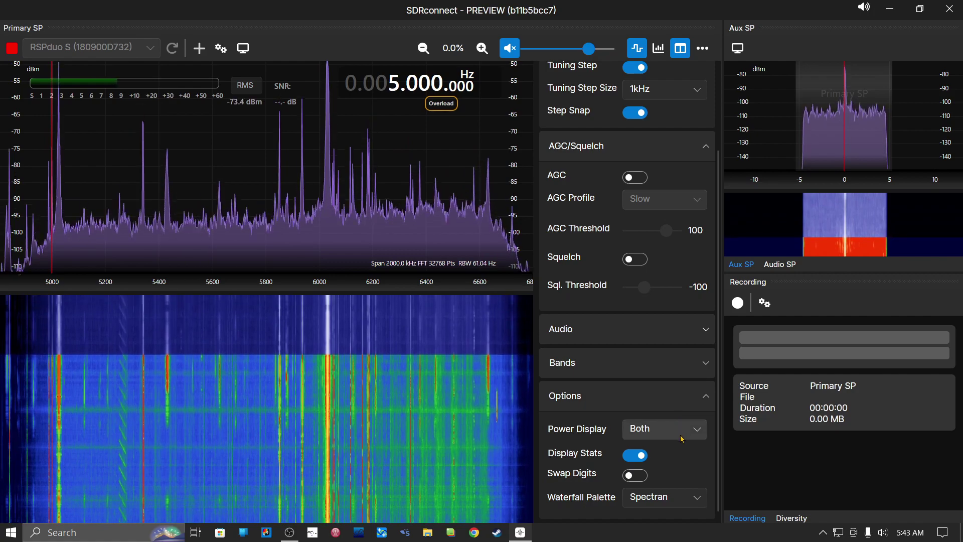
pyautogui.click(701, 496)
pyautogui.press('Escape')
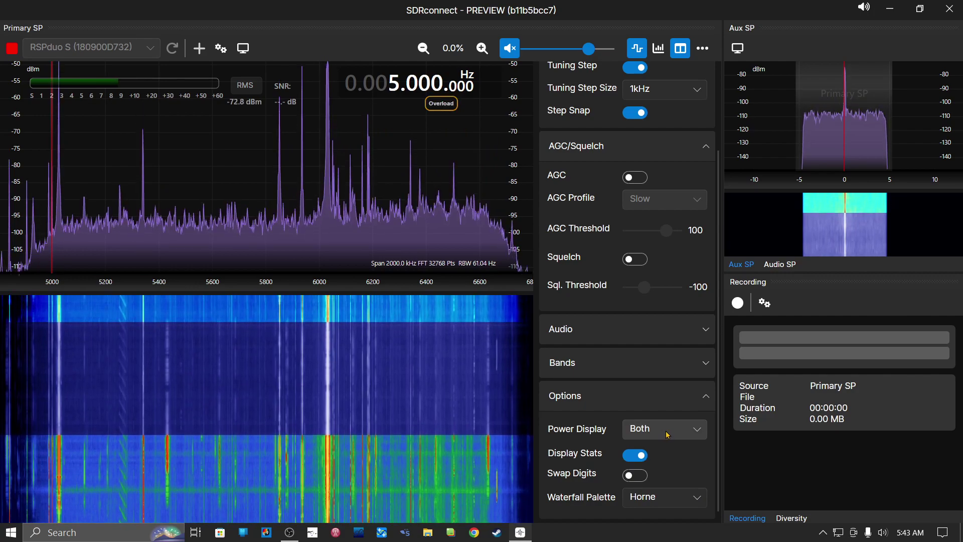
pyautogui.click(696, 497)
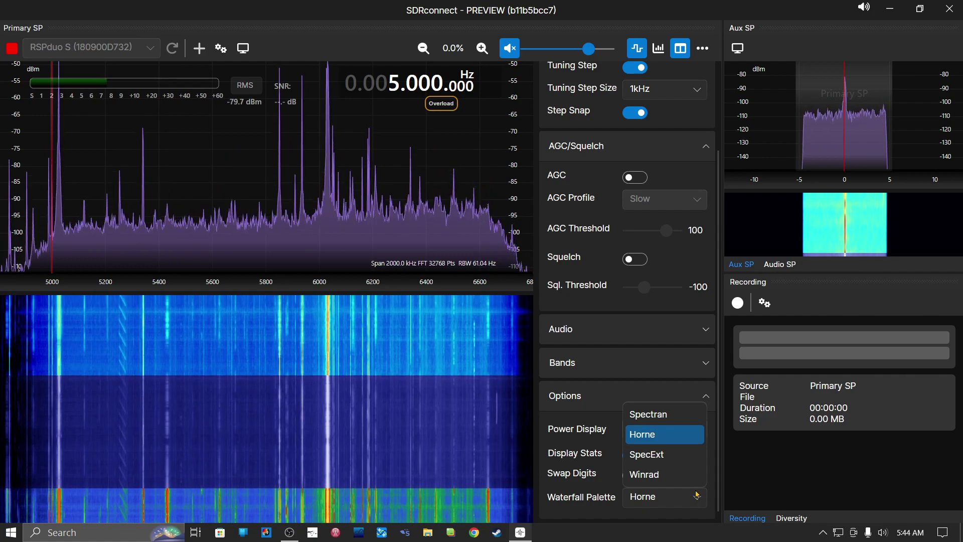
pyautogui.click(671, 457)
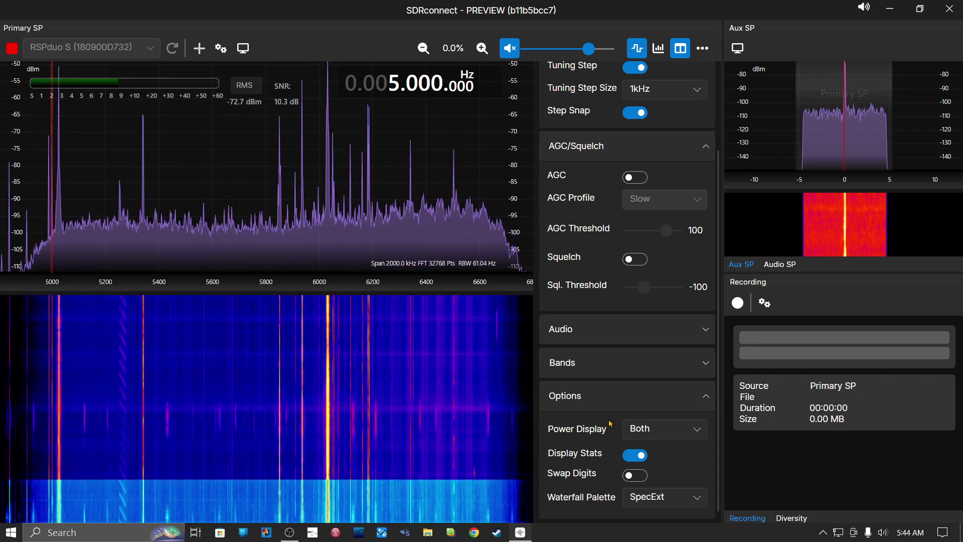
pyautogui.click(701, 433)
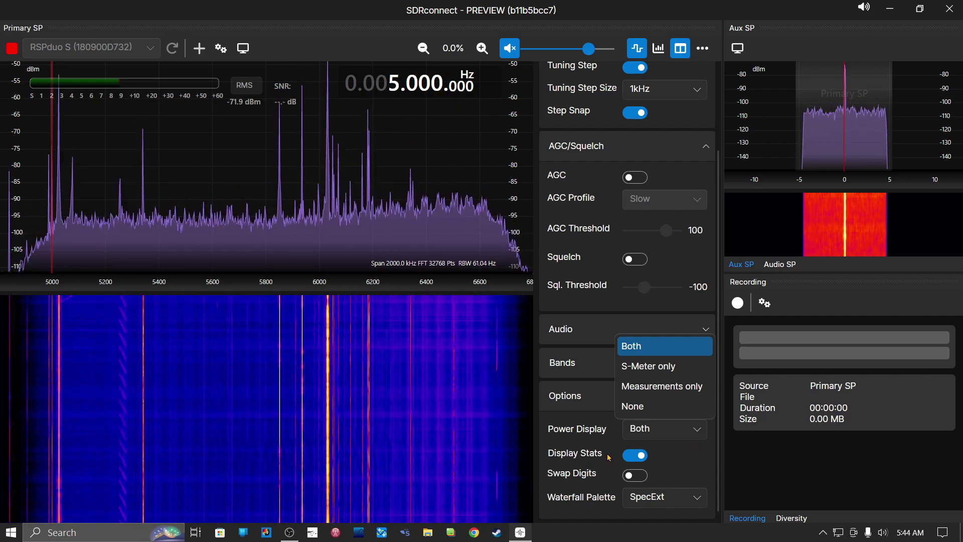
pyautogui.click(633, 457)
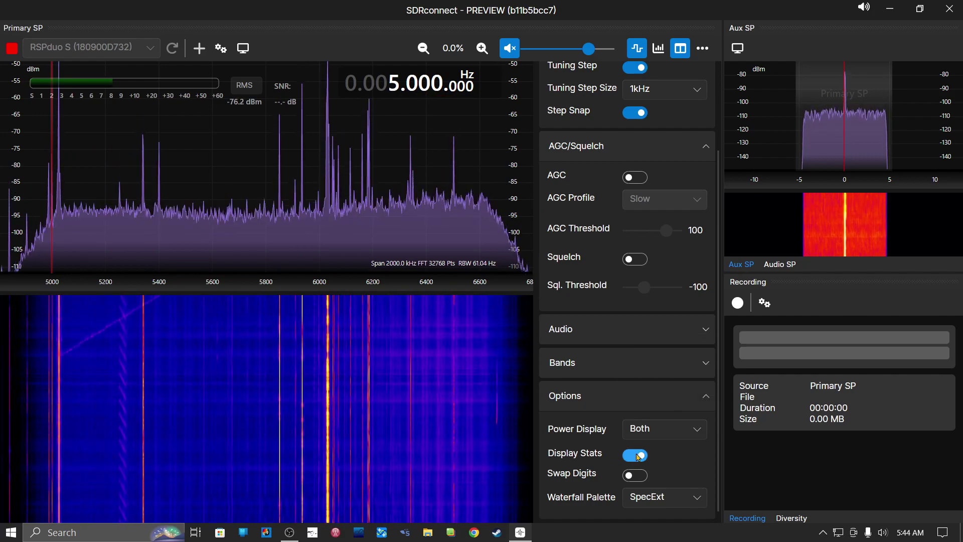
pyautogui.click(633, 457)
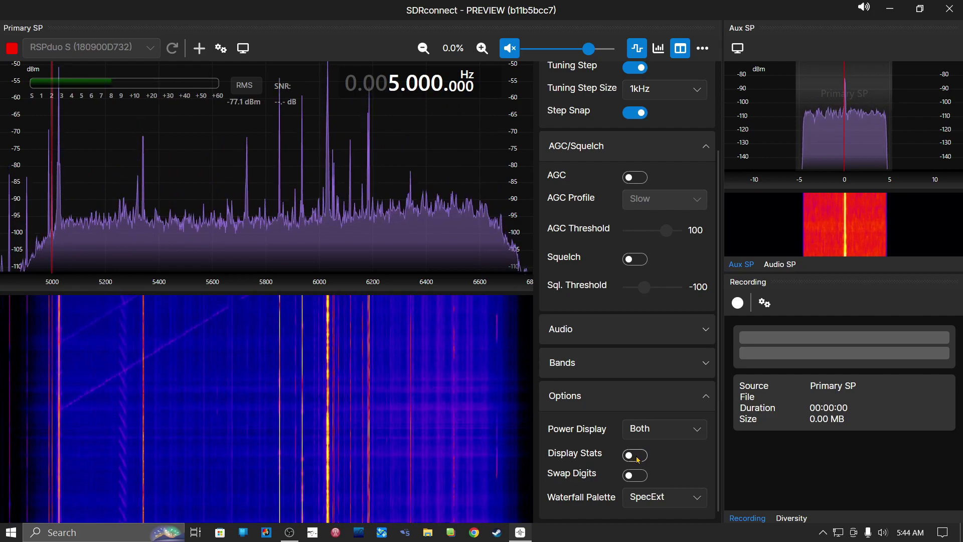
pyautogui.click(635, 457)
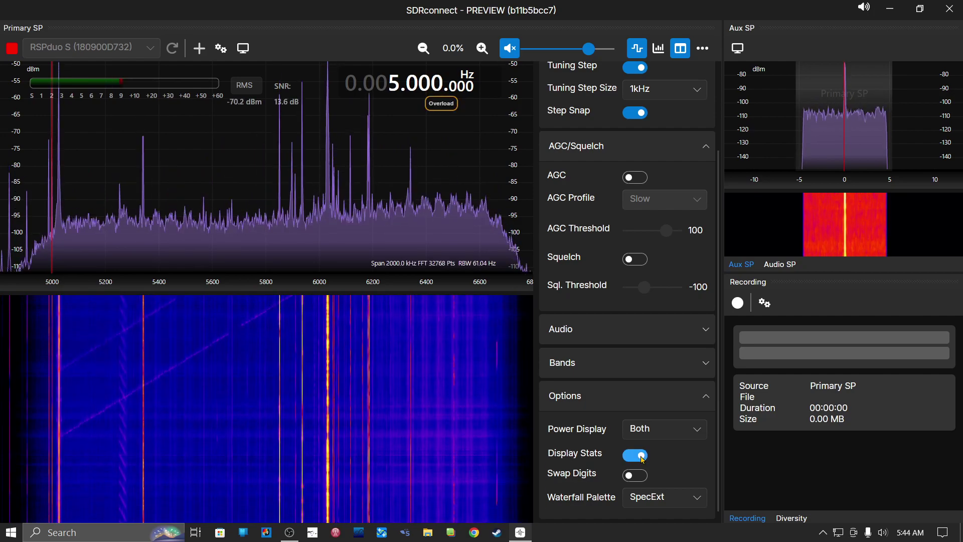
pyautogui.click(630, 457)
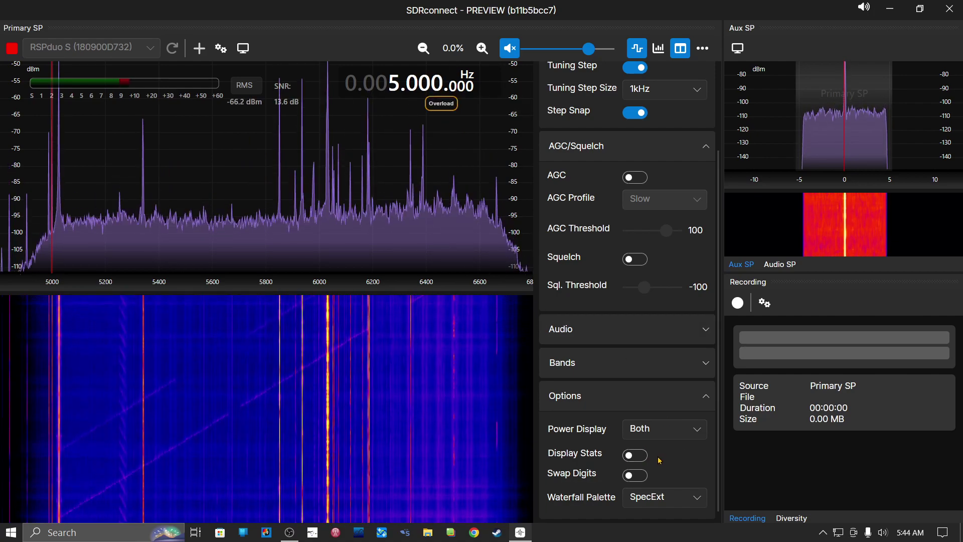
pyautogui.click(637, 456)
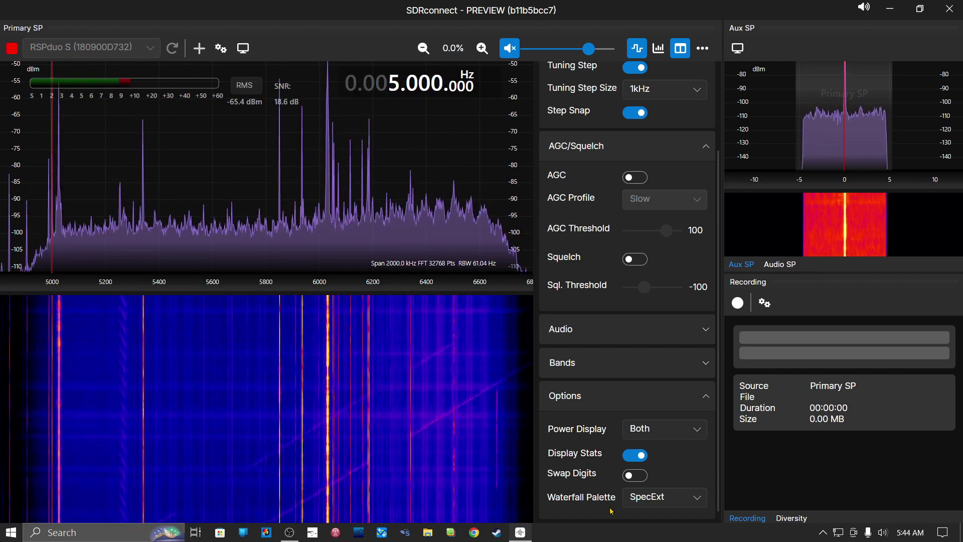
pyautogui.click(636, 476)
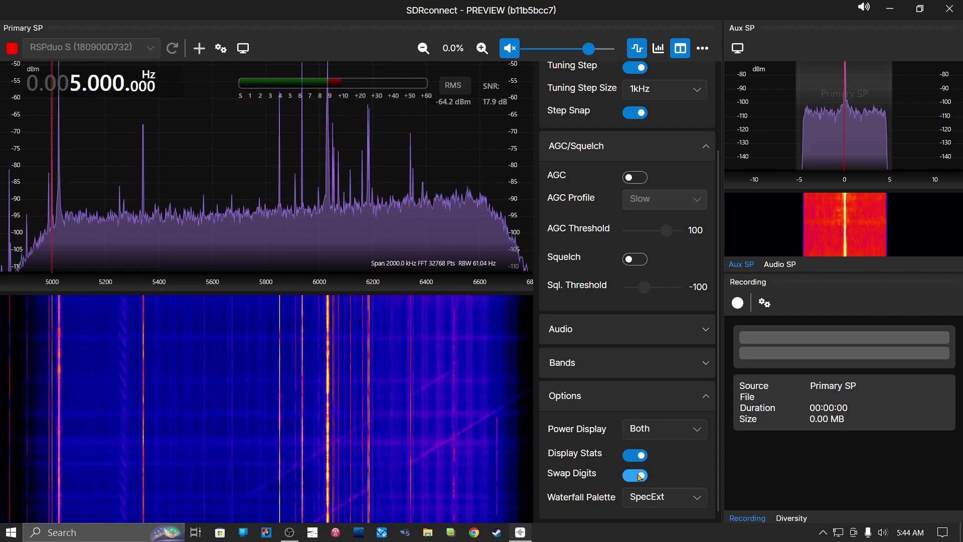
pyautogui.click(637, 476)
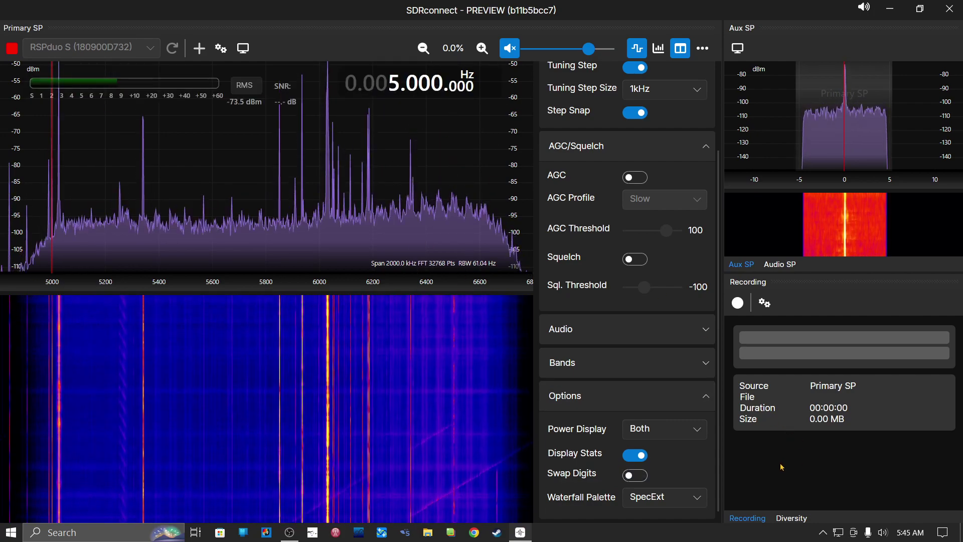
pyautogui.click(707, 334)
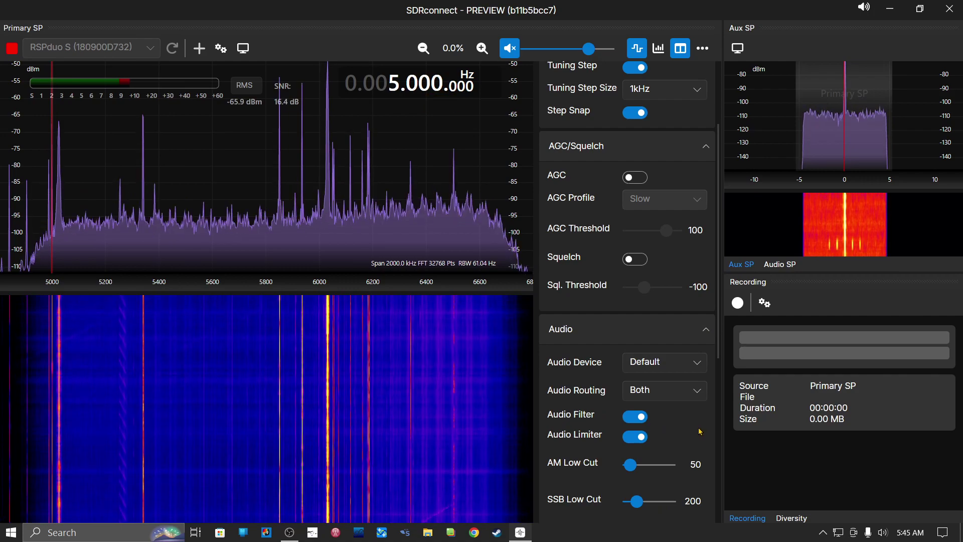
pyautogui.click(705, 338)
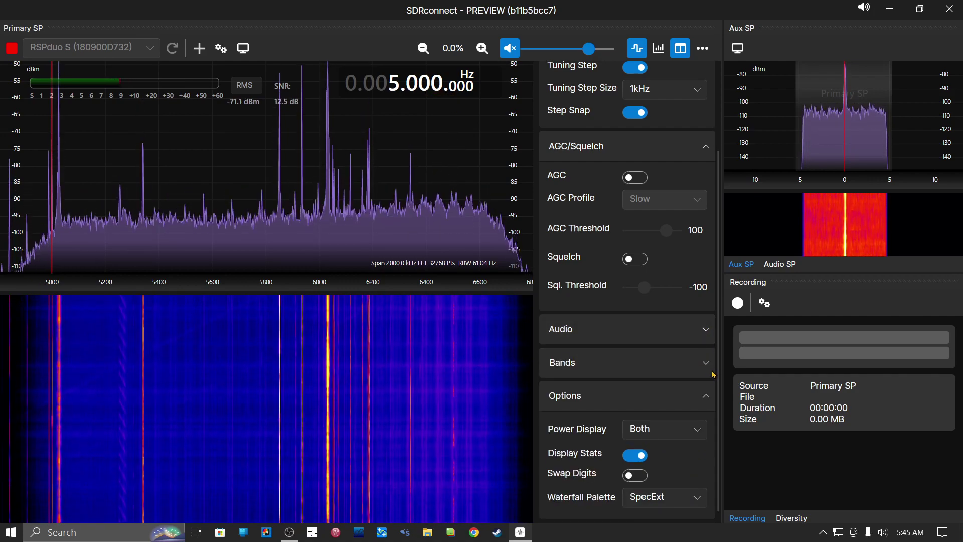
pyautogui.click(705, 401)
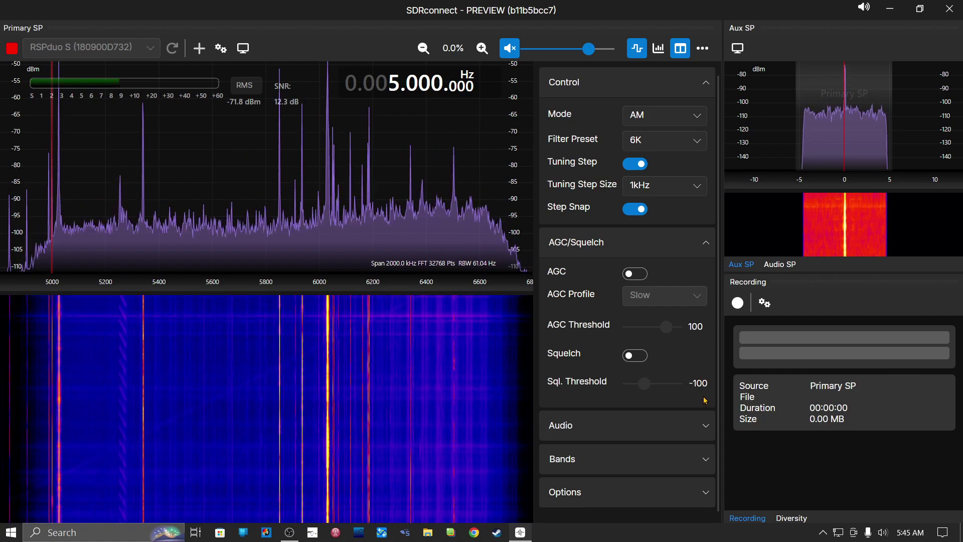
pyautogui.click(705, 251)
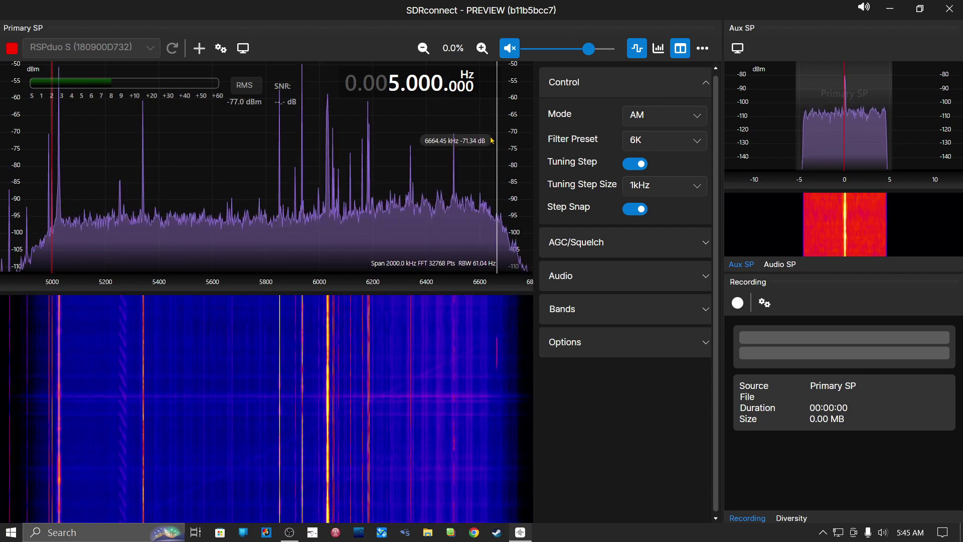
pyautogui.click(701, 120)
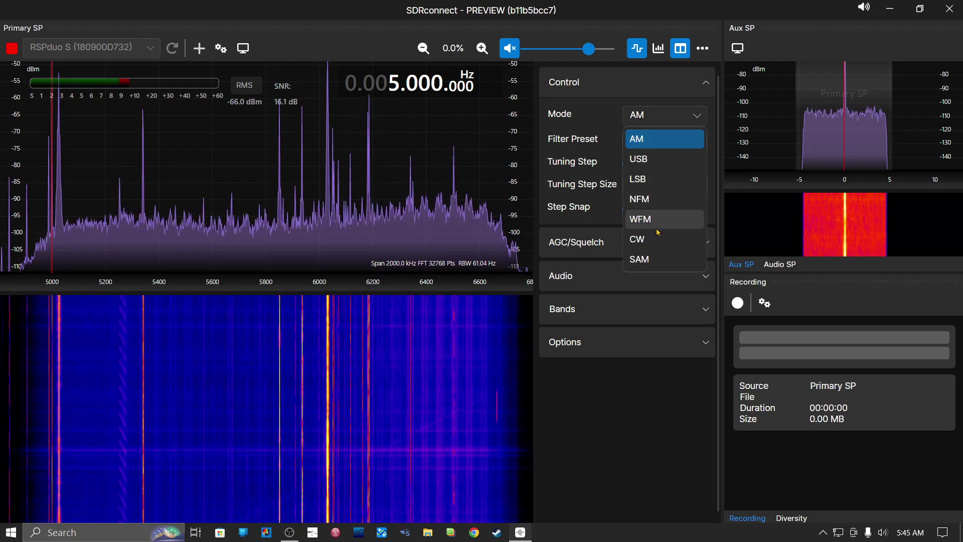
pyautogui.click(691, 117)
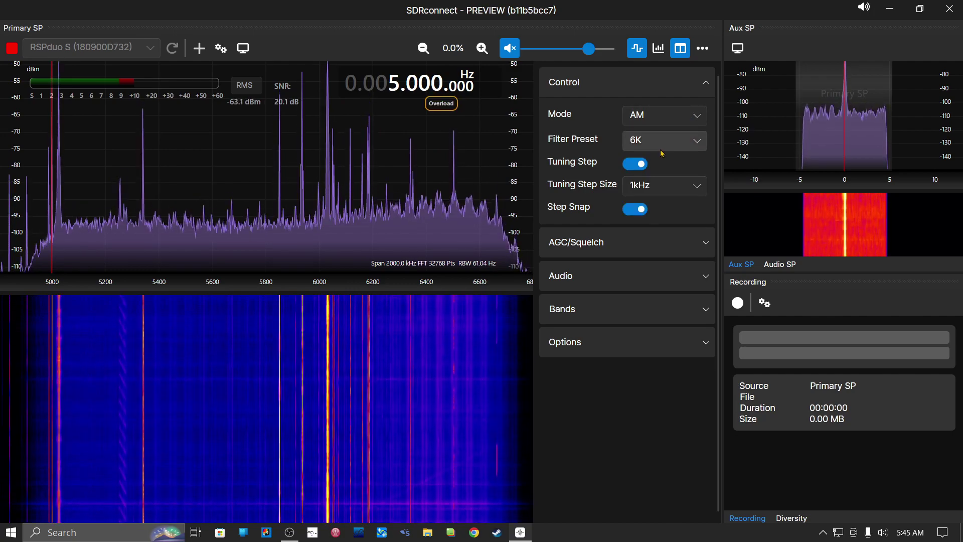
pyautogui.click(697, 146)
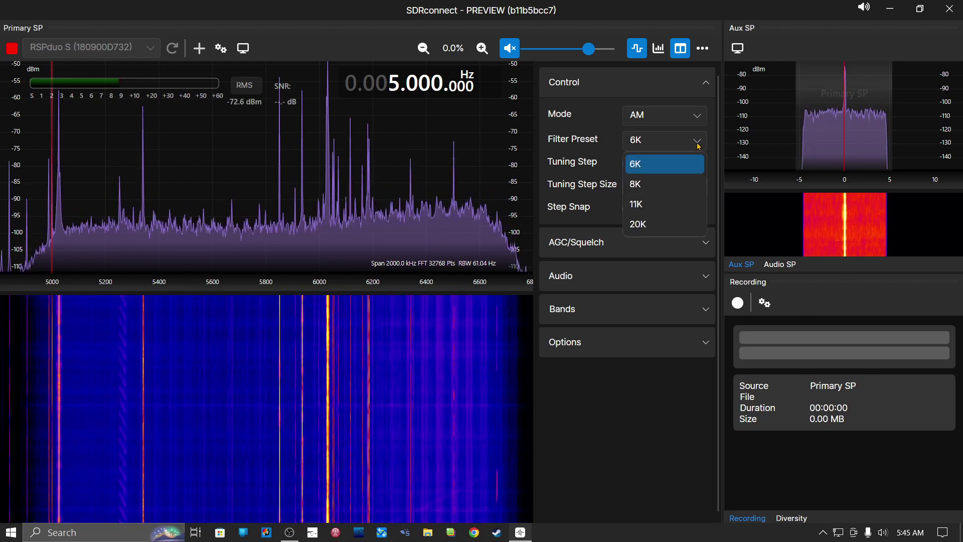
pyautogui.click(698, 145)
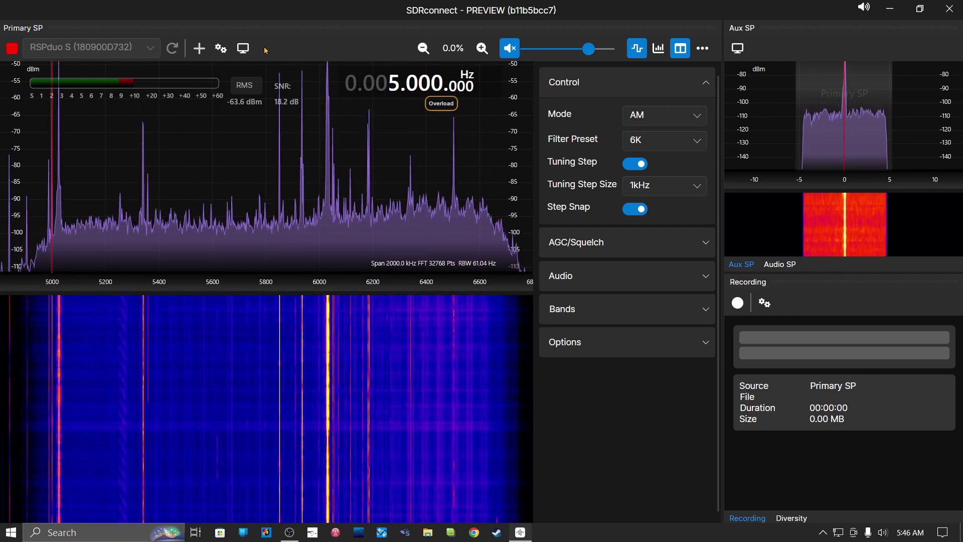
# Change the device sample rate from 2 MSPS to 10 MSPS for a 10 MHz span
pyautogui.click(222, 50)
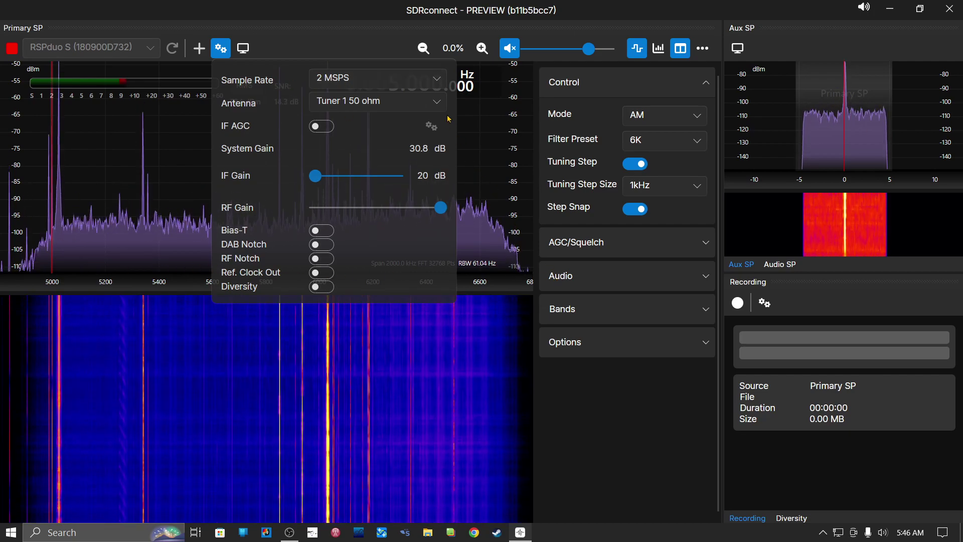
pyautogui.click(439, 80)
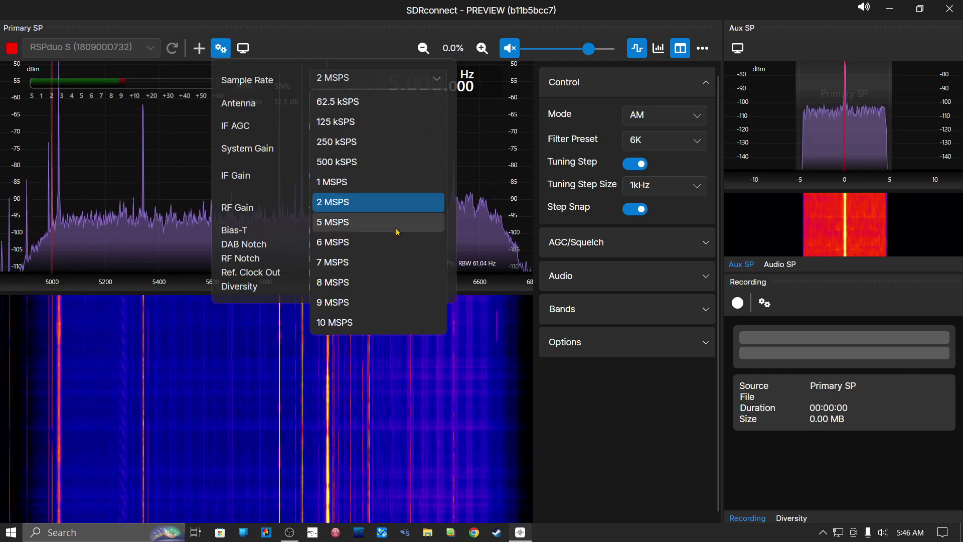
pyautogui.click(386, 320)
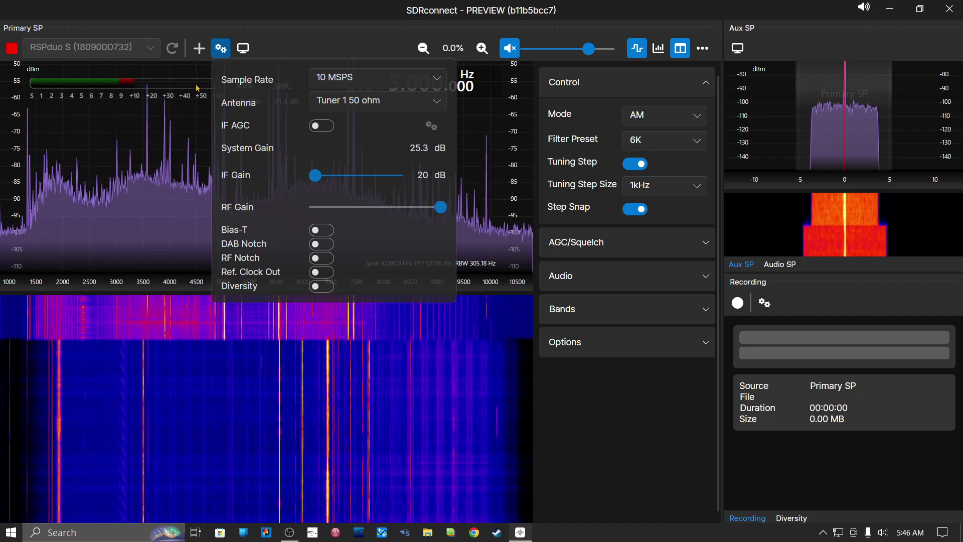
pyautogui.click(220, 47)
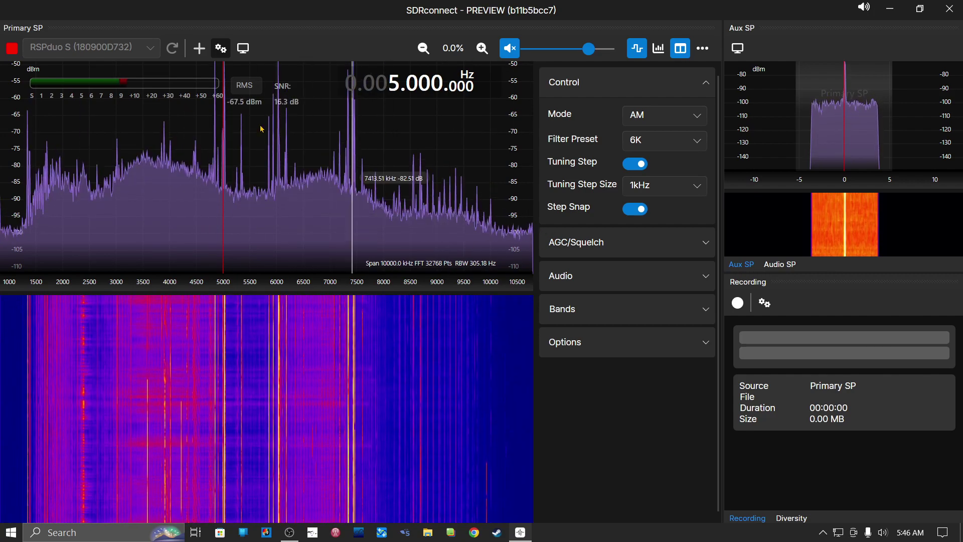
# Set the spectrum display base level to -97 and the reference level to -40
pyautogui.click(221, 49)
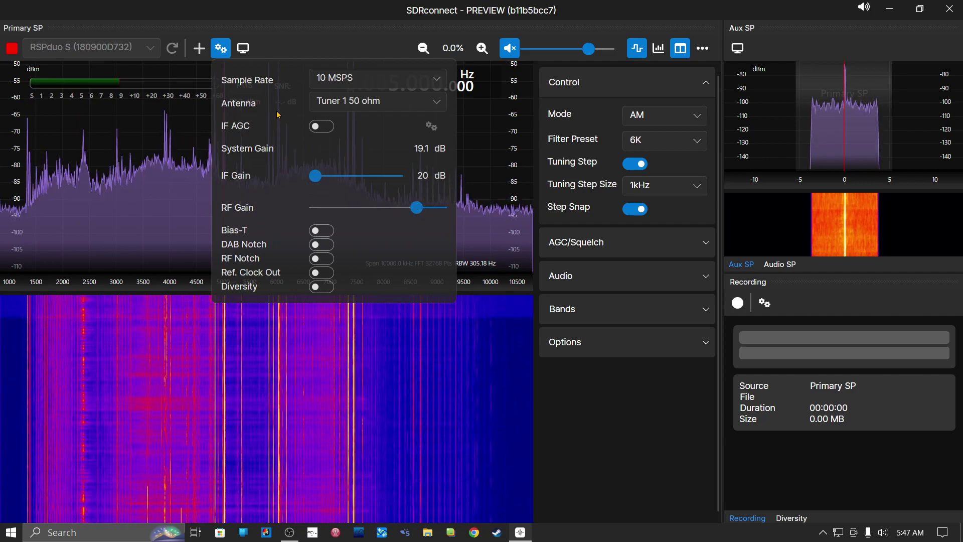
pyautogui.click(247, 50)
pyautogui.click(246, 49)
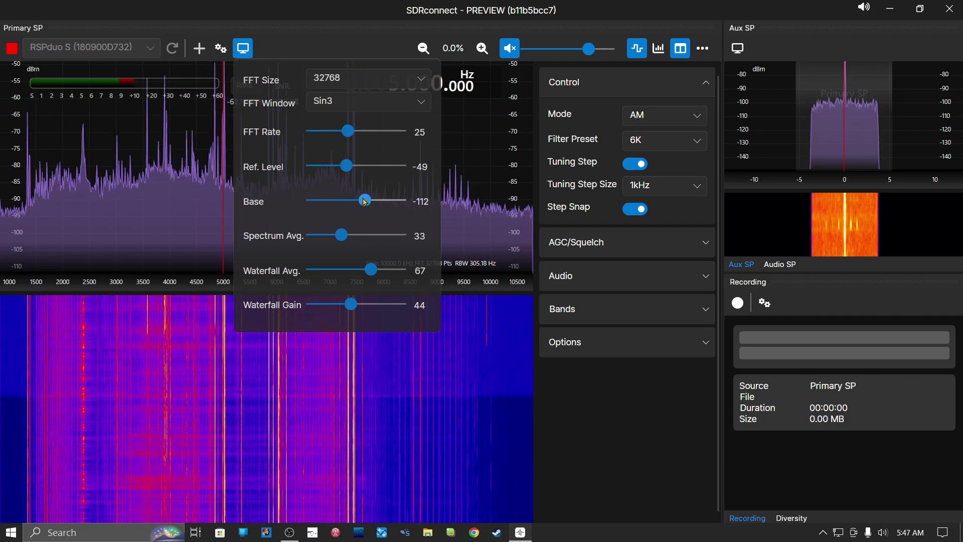
pyautogui.moveTo(364, 202); pyautogui.dragTo(381, 200)
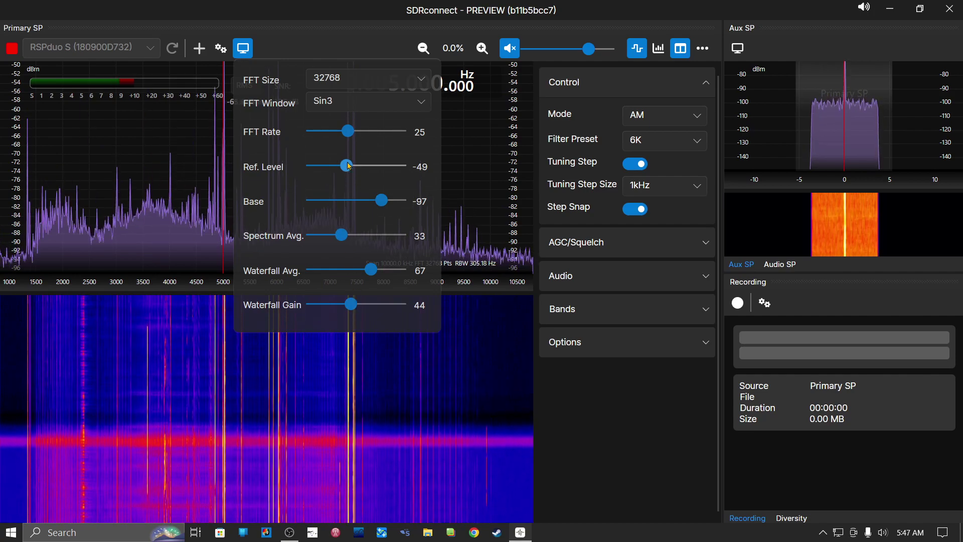
pyautogui.moveTo(349, 165)
pyautogui.mouseDown()
pyautogui.moveTo(374, 166)
pyautogui.moveTo(356, 167)
pyautogui.mouseUp()
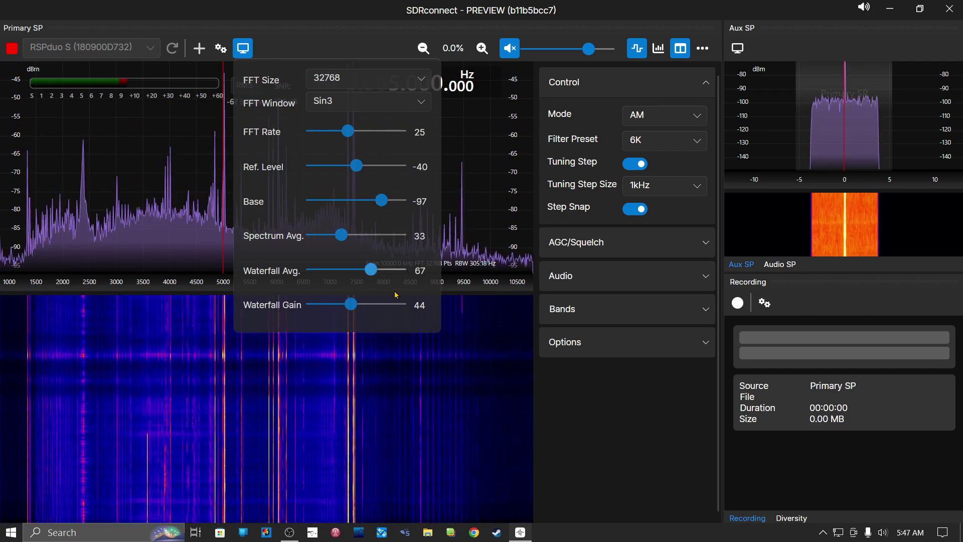
pyautogui.click(245, 49)
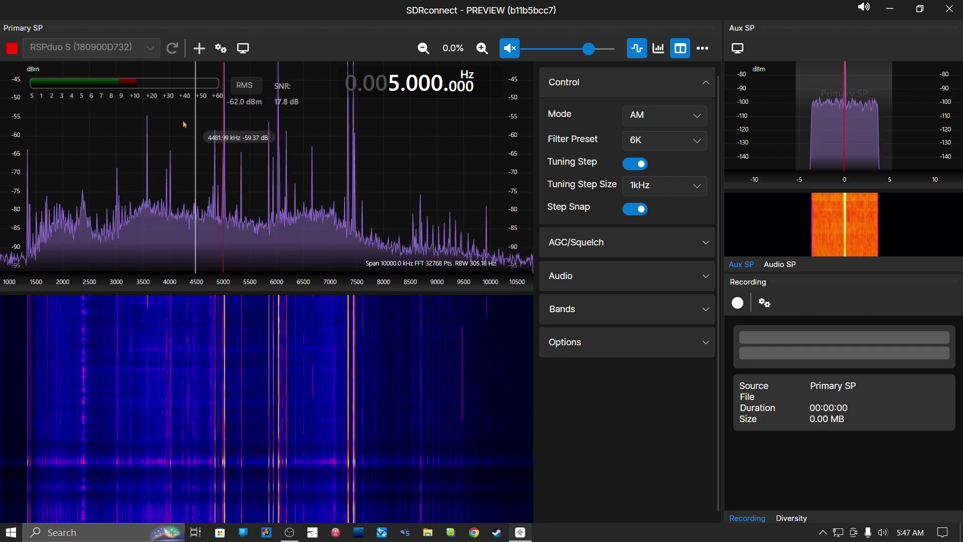
# Add a second virtual receiver, VRX0, with its own spectrum and waterfall panel
pyautogui.click(199, 49)
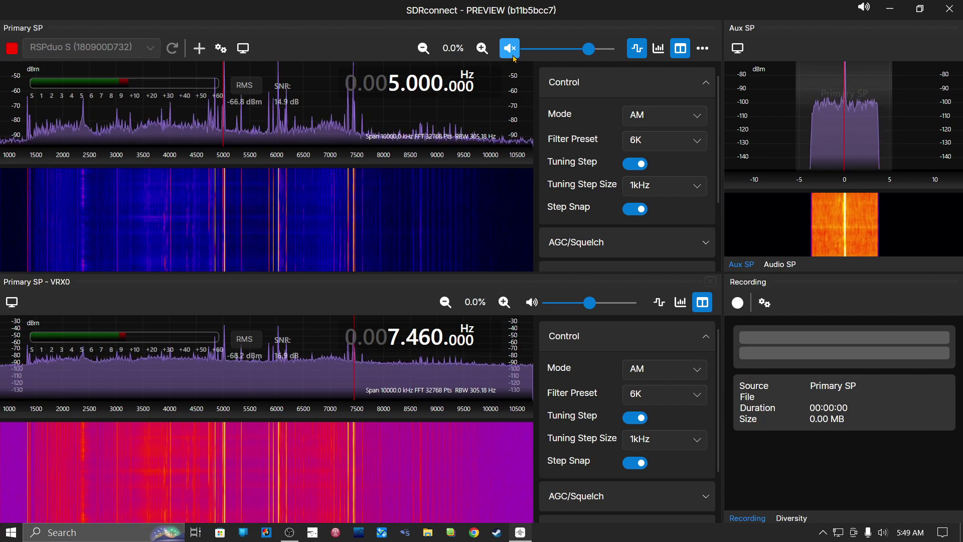
# Unmute the primary receiver's audio and keep the VRX0 receiver muted
pyautogui.click(531, 302)
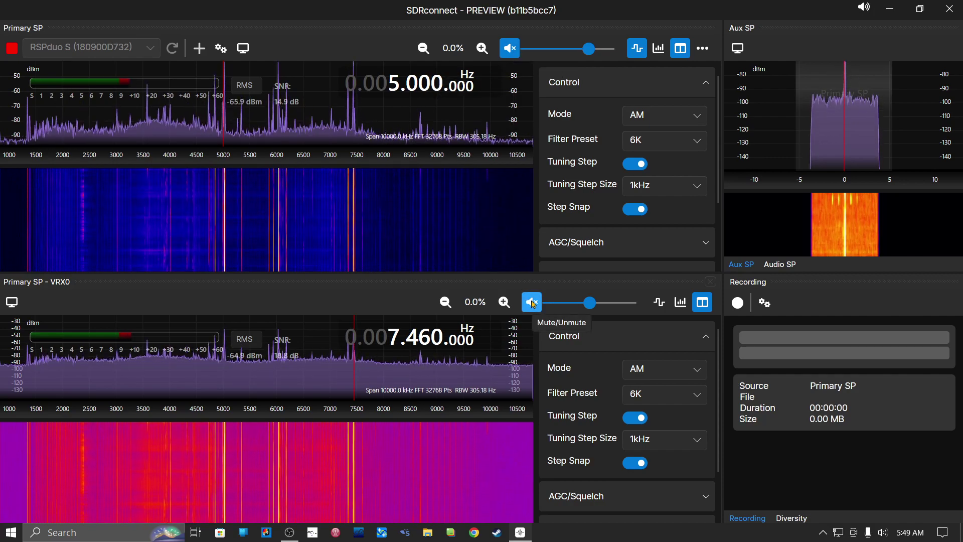
pyautogui.click(509, 48)
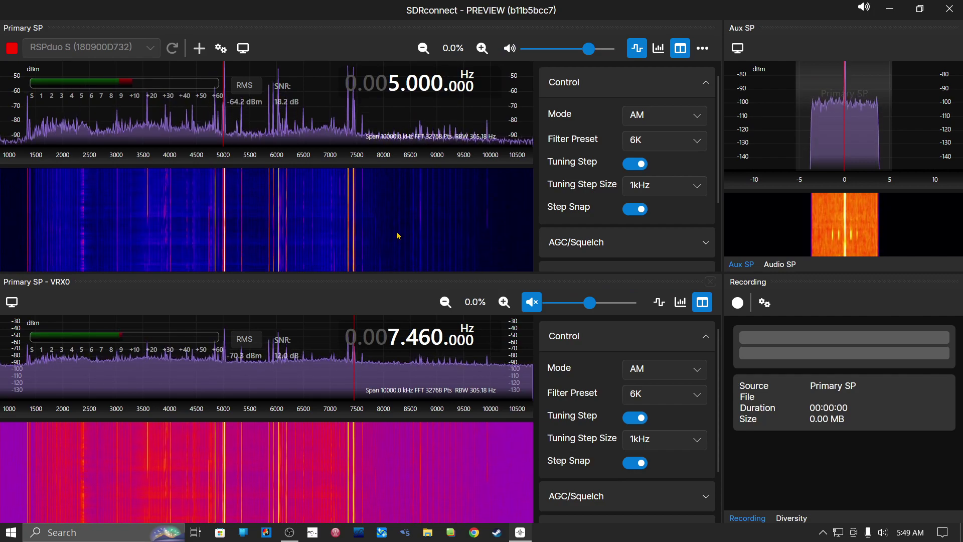
pyautogui.click(531, 302)
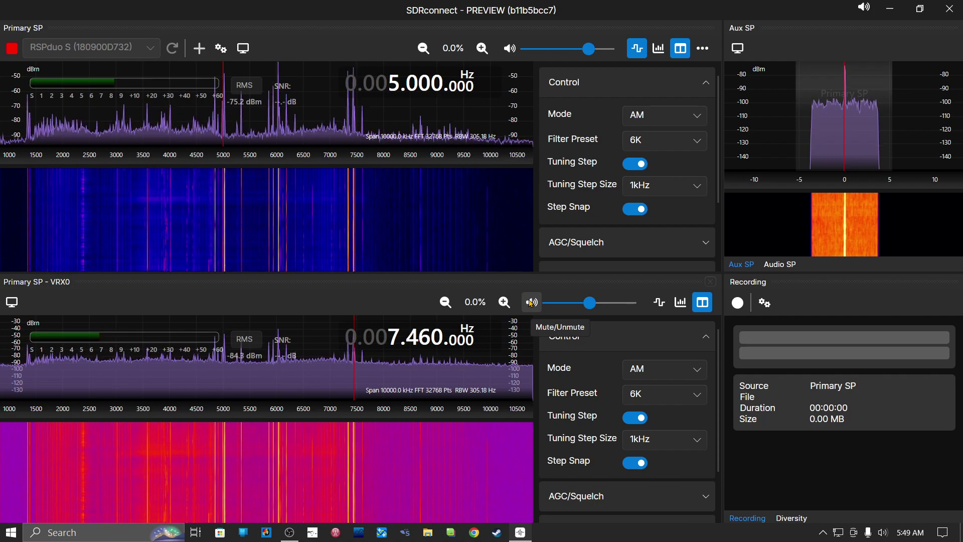
pyautogui.click(532, 302)
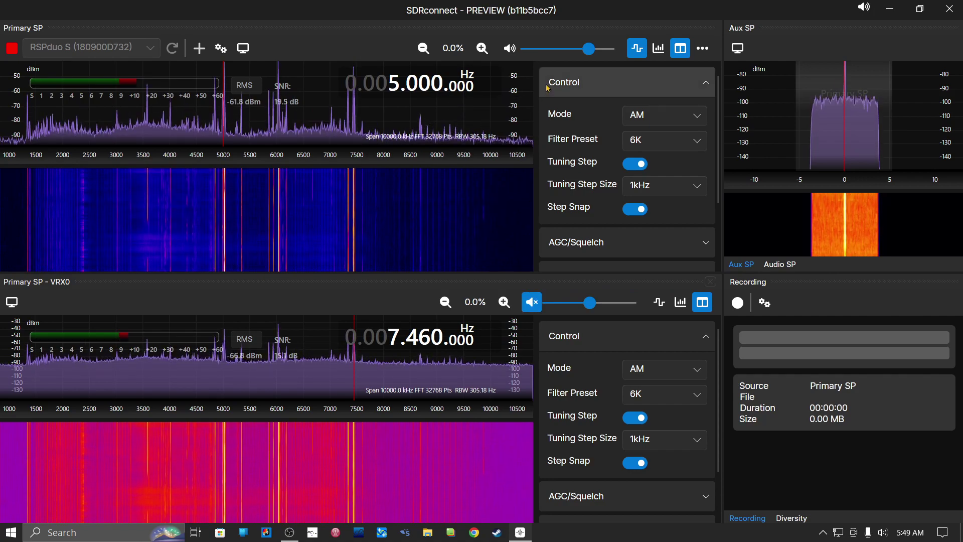
# Keep VRX0 muted and zoom the primary spectrum in five times to 33.3%, about 1778 kHz span
pyautogui.click(533, 301)
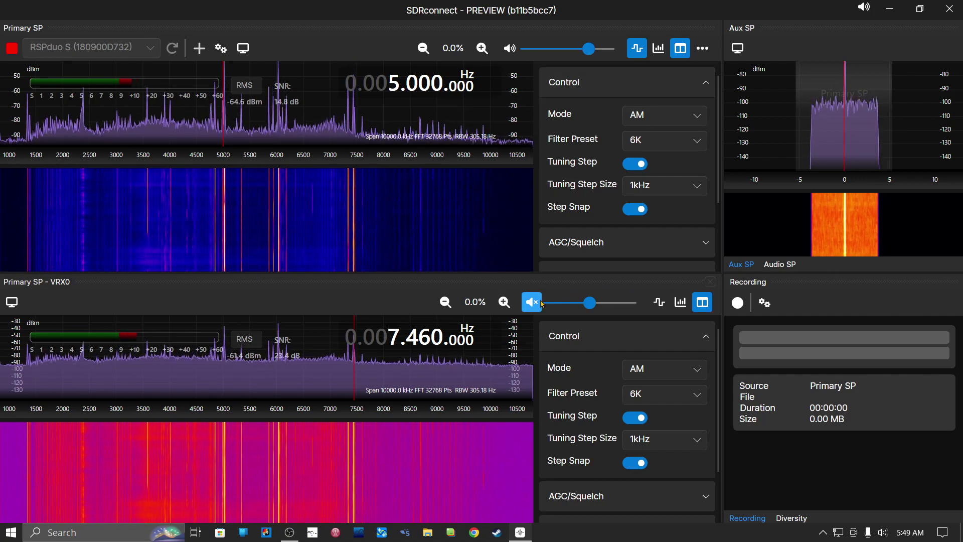
pyautogui.click(481, 48)
pyautogui.click(481, 48)
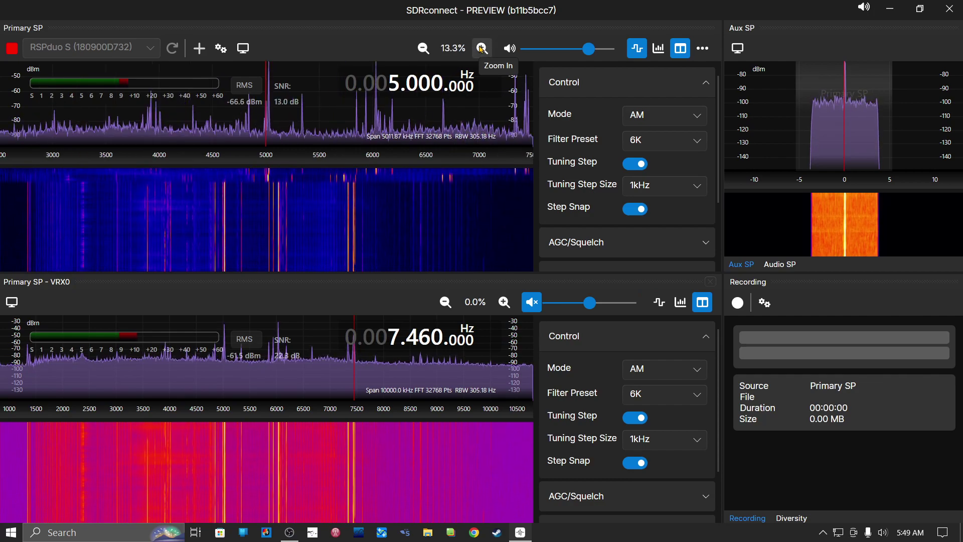
pyautogui.click(482, 48)
pyautogui.click(481, 48)
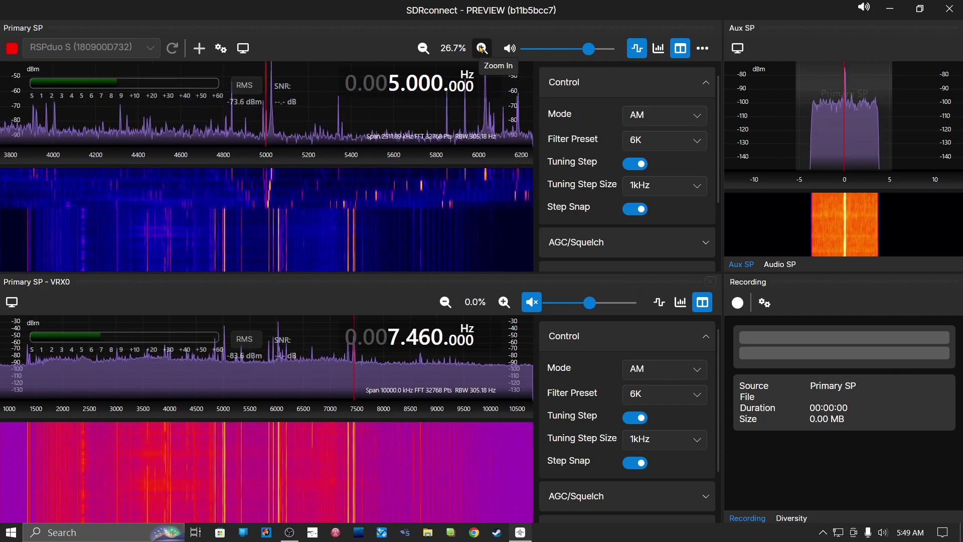
pyautogui.click(481, 48)
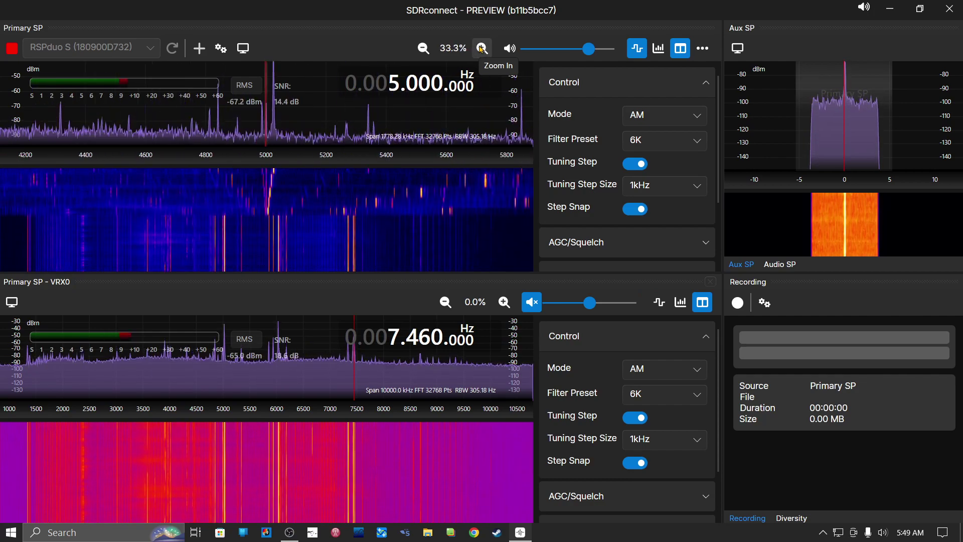
pyautogui.click(661, 51)
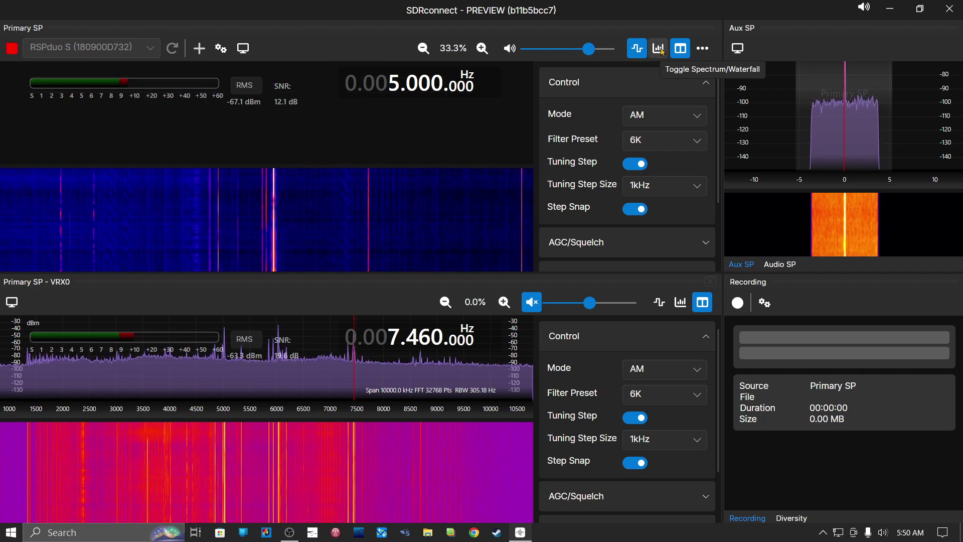
pyautogui.click(661, 50)
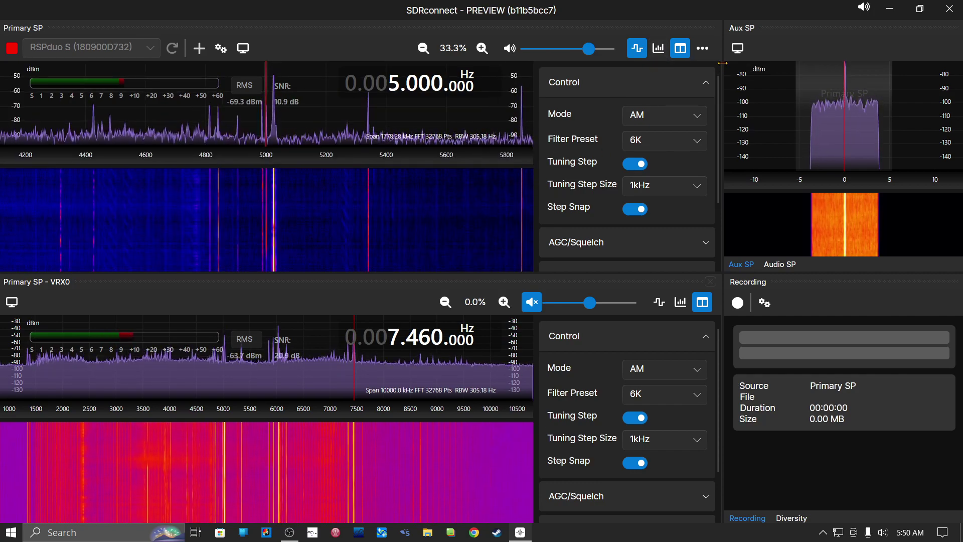
pyautogui.click(704, 50)
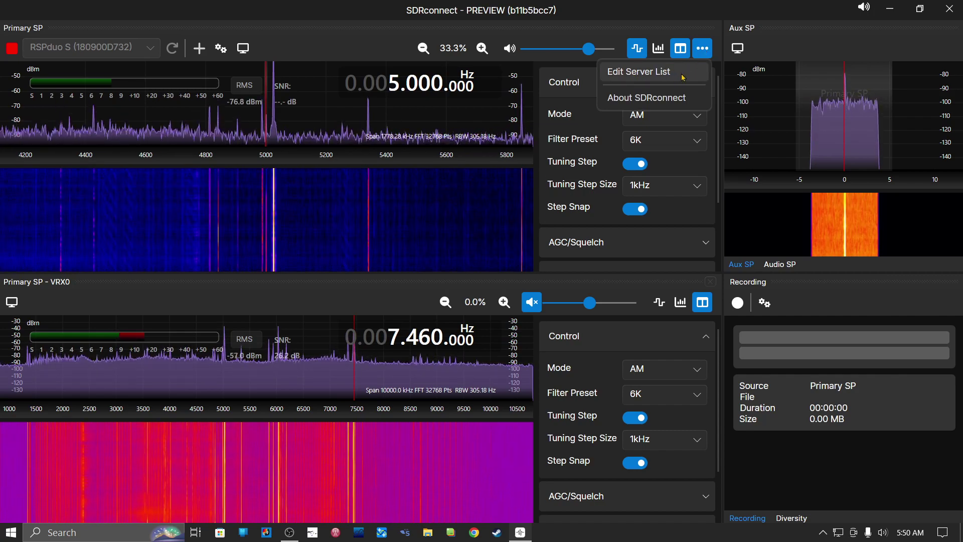
pyautogui.click(705, 51)
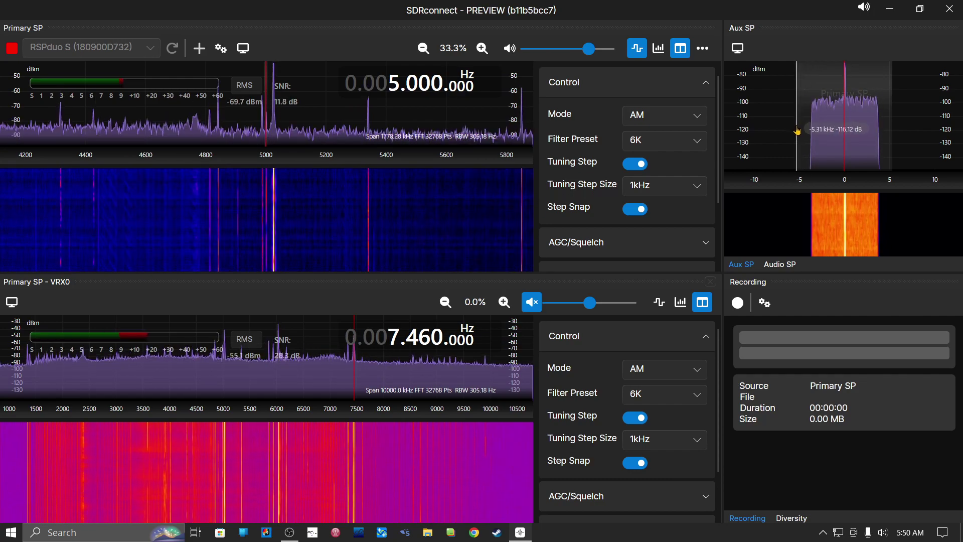
# Drag the passband's lower edge in the Aux spectrum to widen the filter to 14.85 kHz
pyautogui.moveTo(797, 125); pyautogui.dragTo(774, 119)
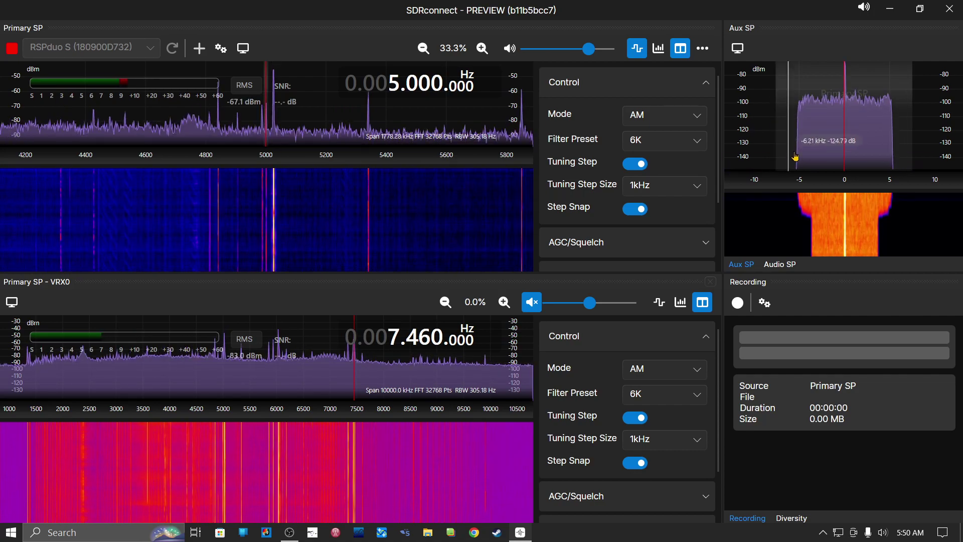